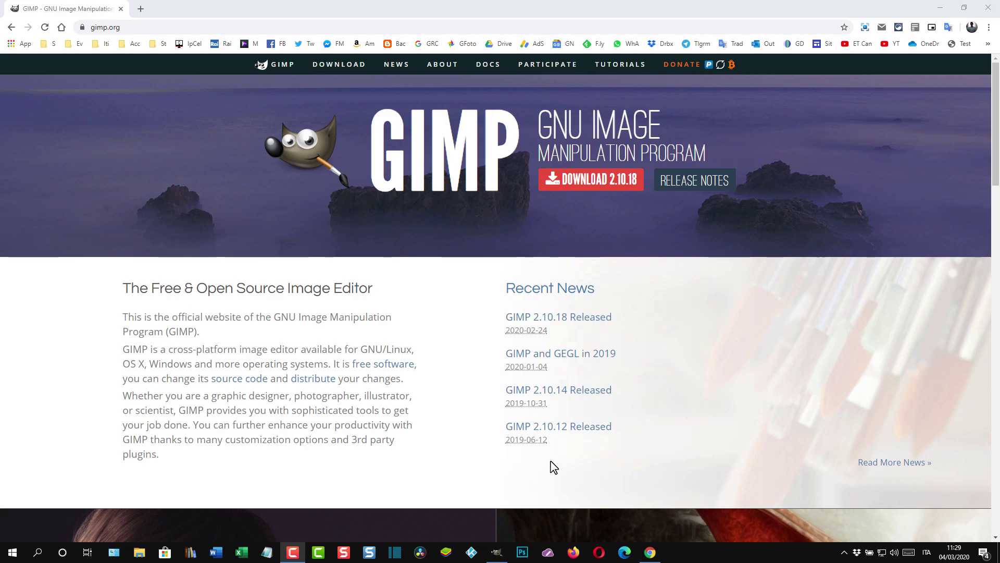
Step: Switch from Chrome to the GIMP window using the taskbar
left_click(498, 553)
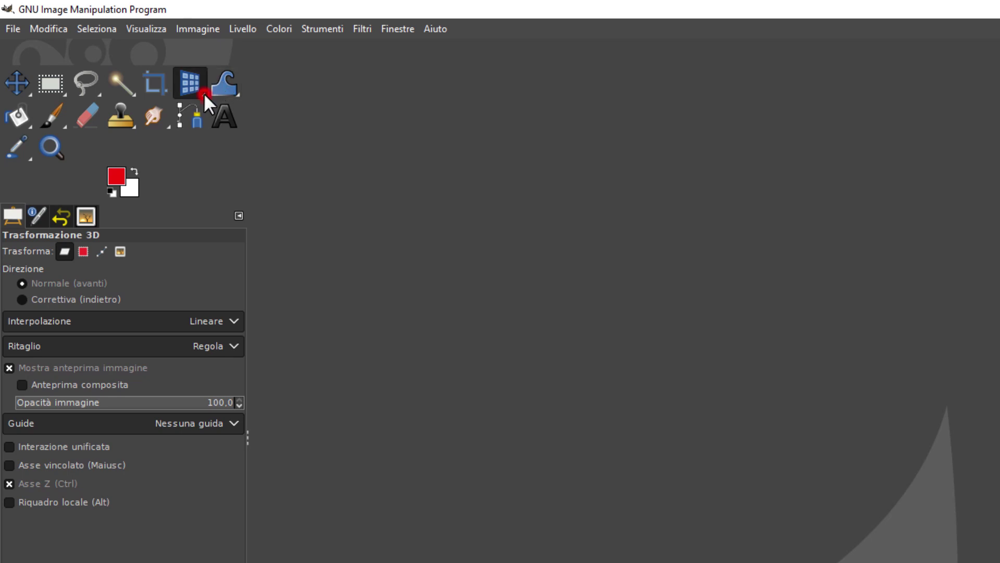
Step: Browse the transform tool group and make Trasformazione ad appigli the active tool
left_click(204, 93)
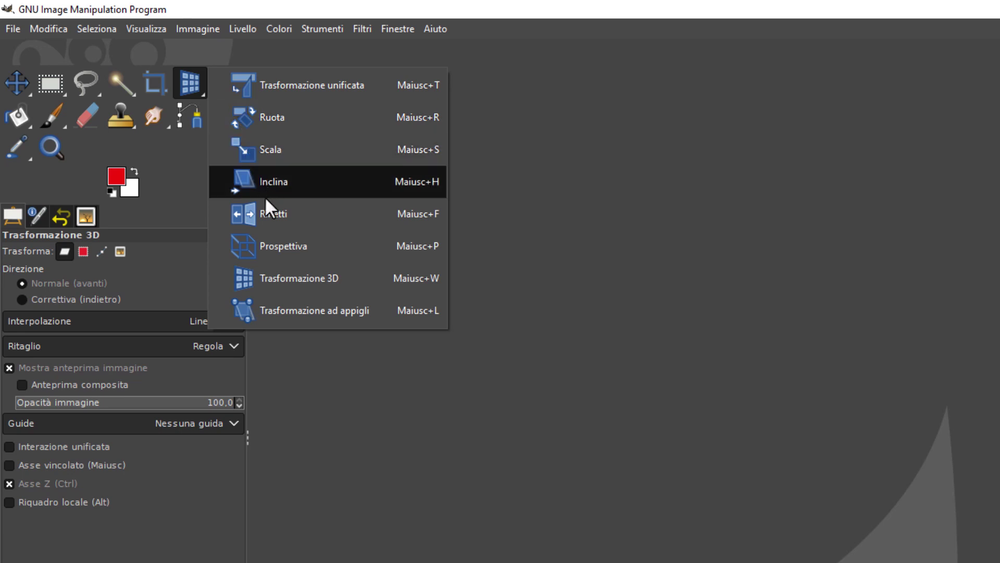
left_click(282, 242)
left_click(202, 93)
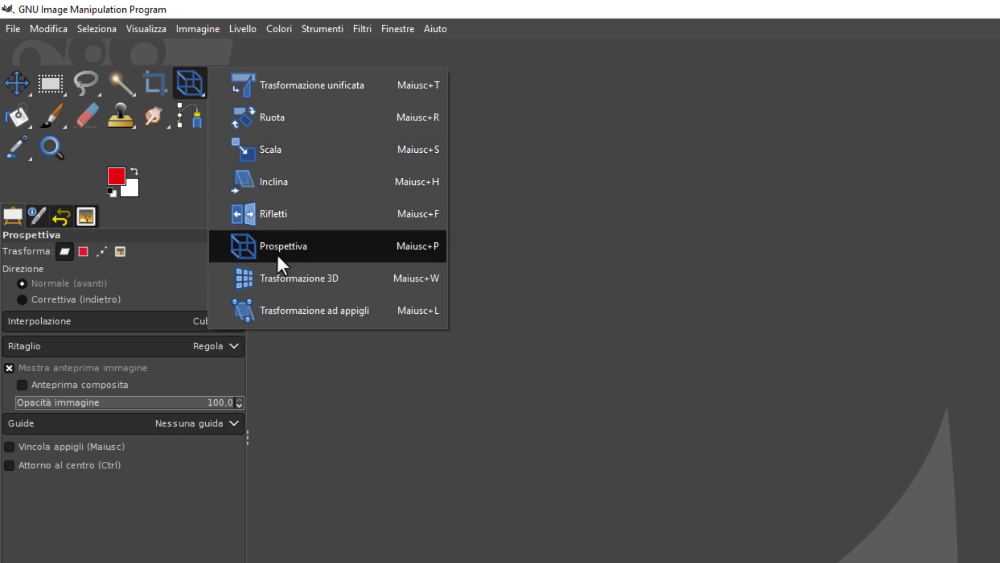
left_click(281, 309)
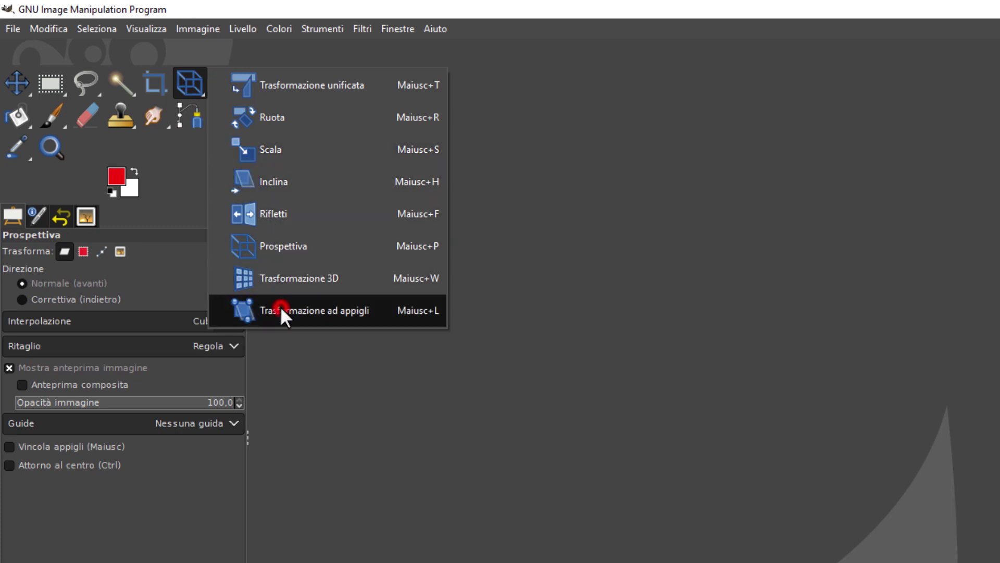
left_click(204, 92)
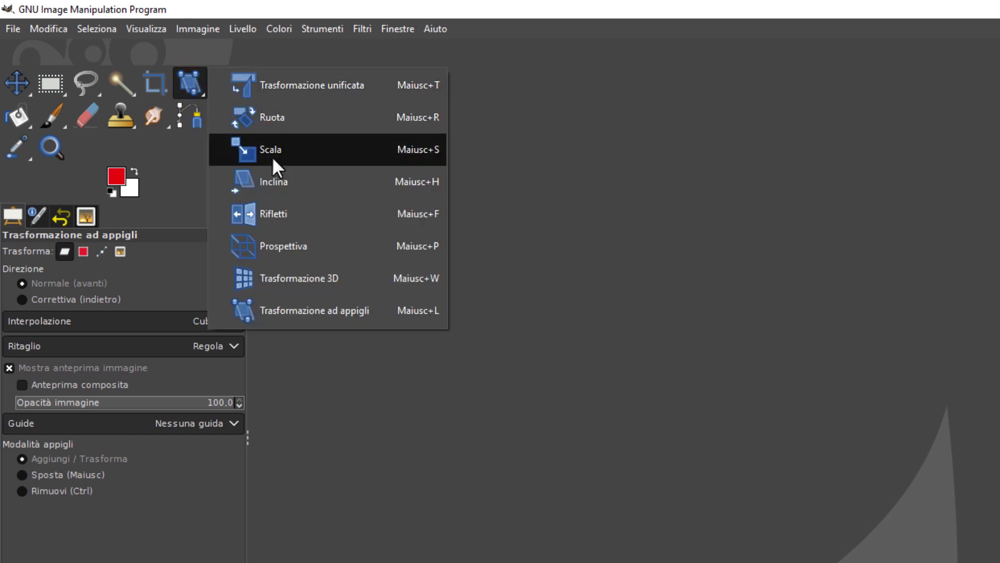
left_click(306, 315)
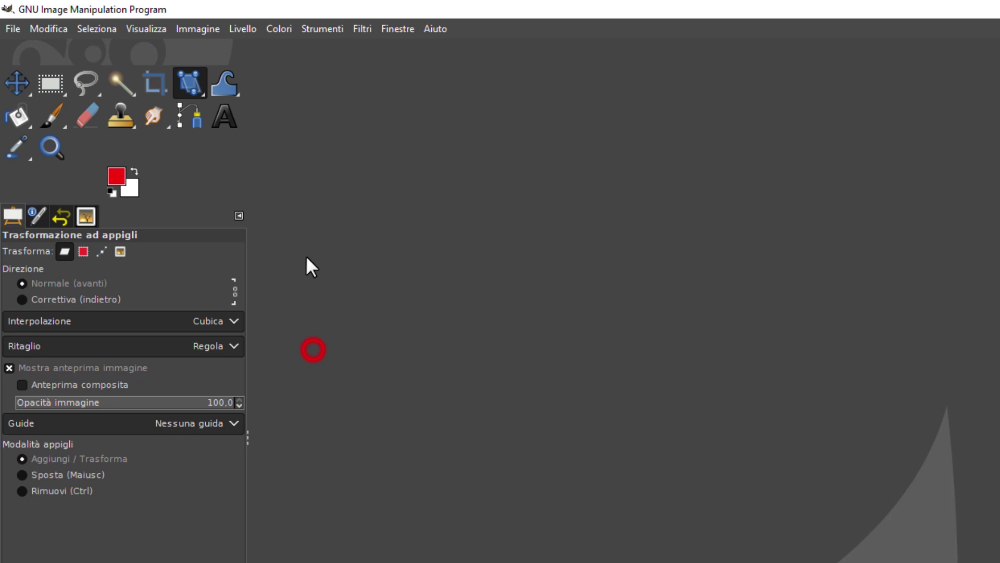
Step: Peek at the warp, smudge and clone tool groups without changing the tool
left_click(237, 92)
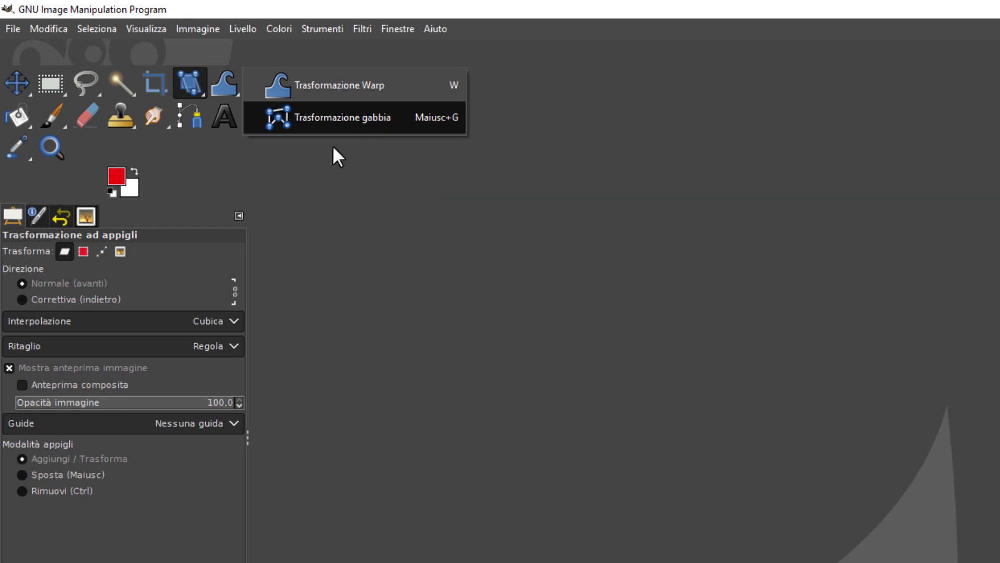
left_click(331, 163)
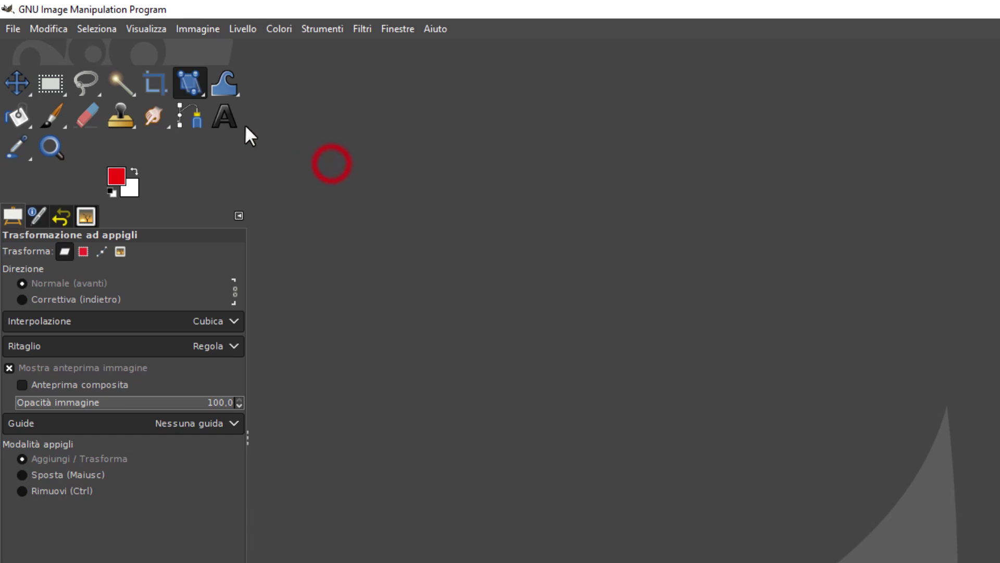
left_click(170, 123)
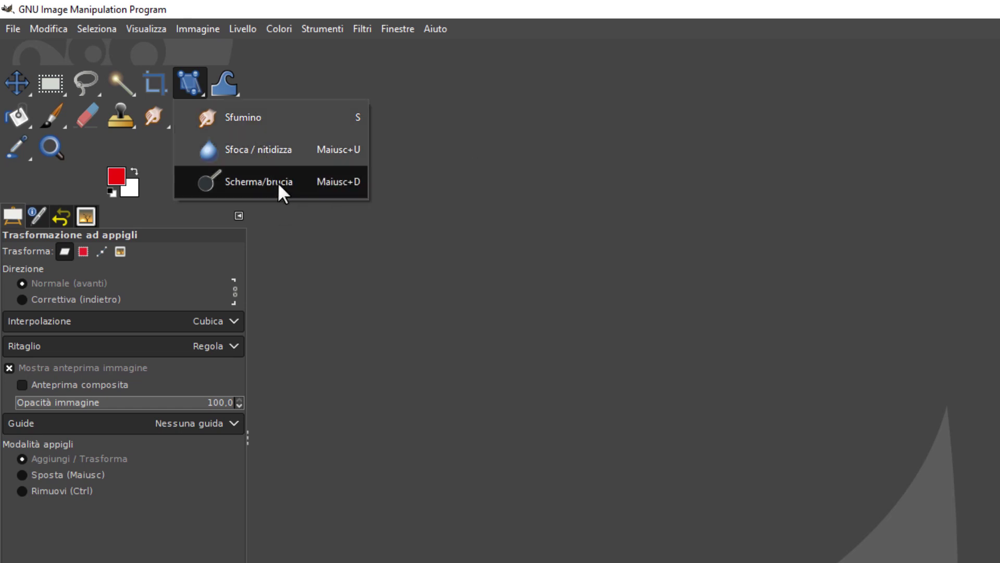
left_click(381, 196)
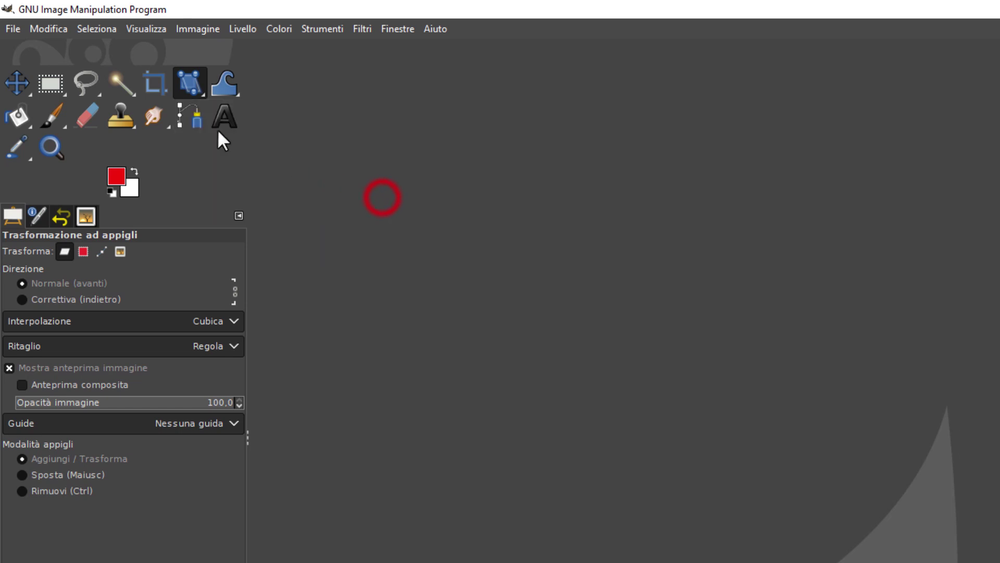
left_click(134, 124)
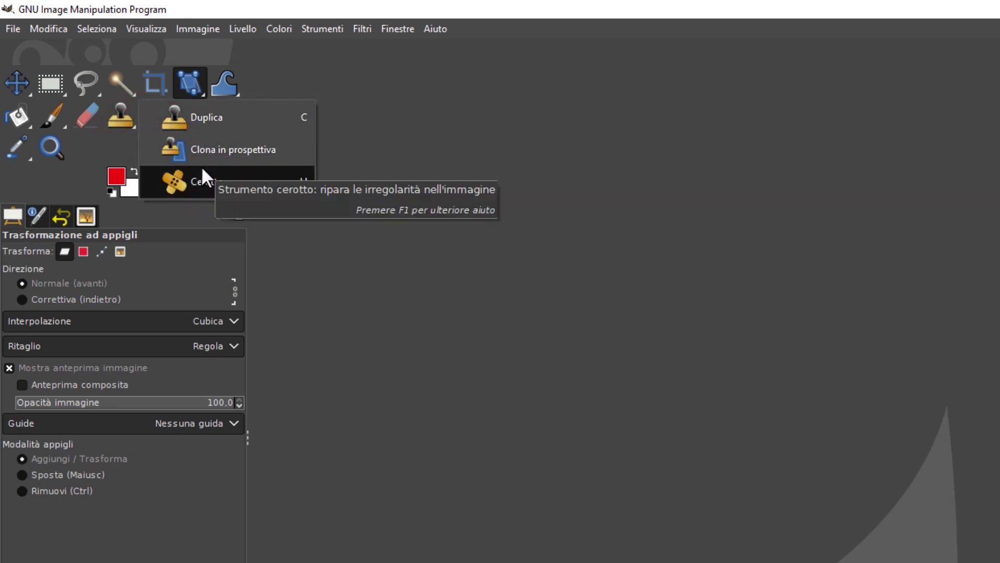
left_click(309, 262)
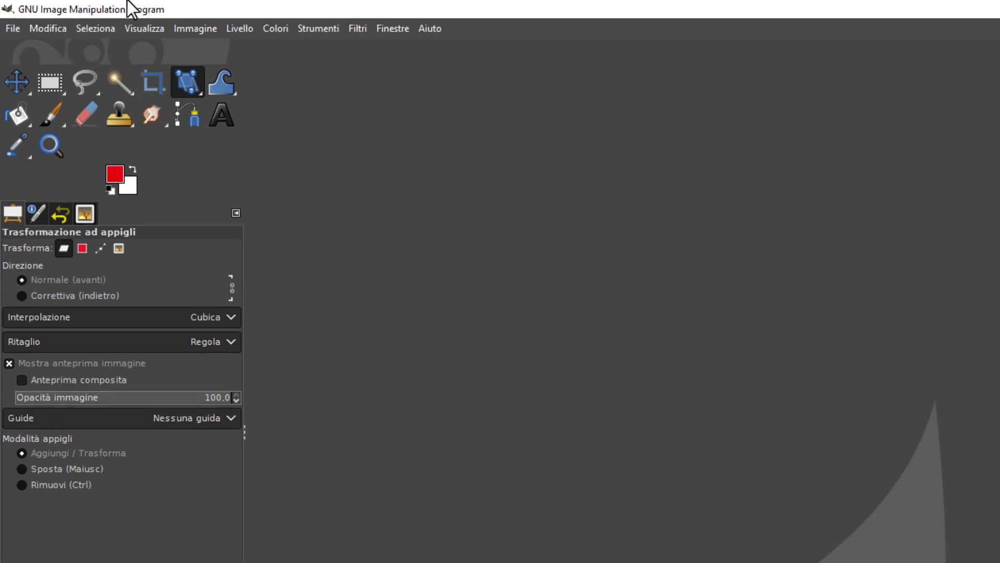
Step: Open Modifica > Preferenze on the Interfaccia > Pannello strumenti page
left_click(31, 19)
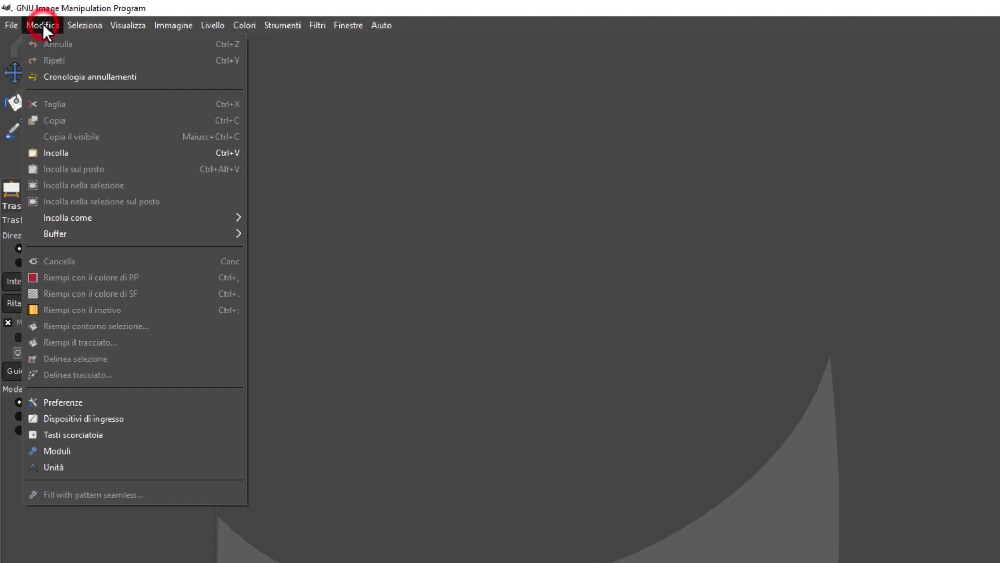
left_click(79, 401)
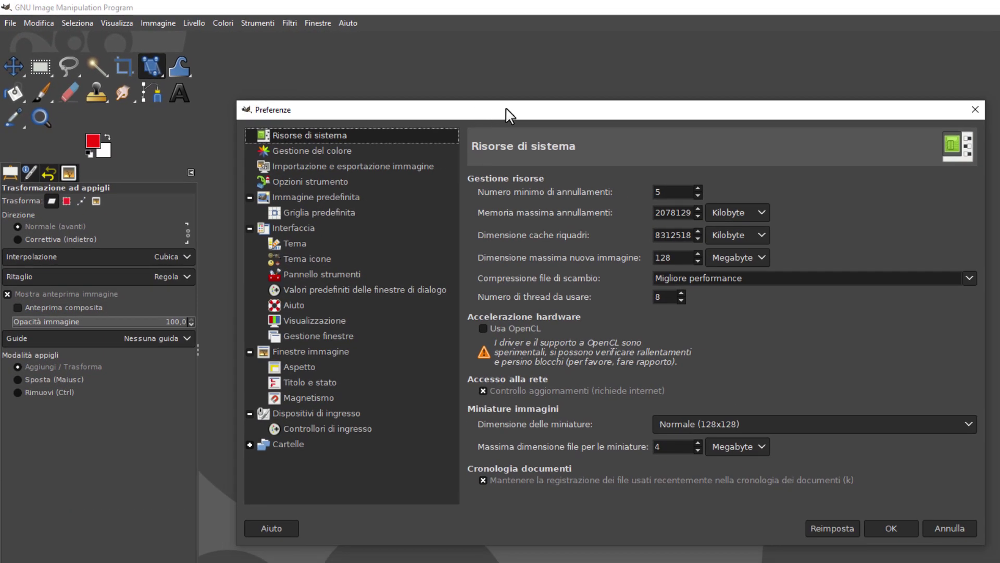
left_click_drag(508, 110, 531, 109)
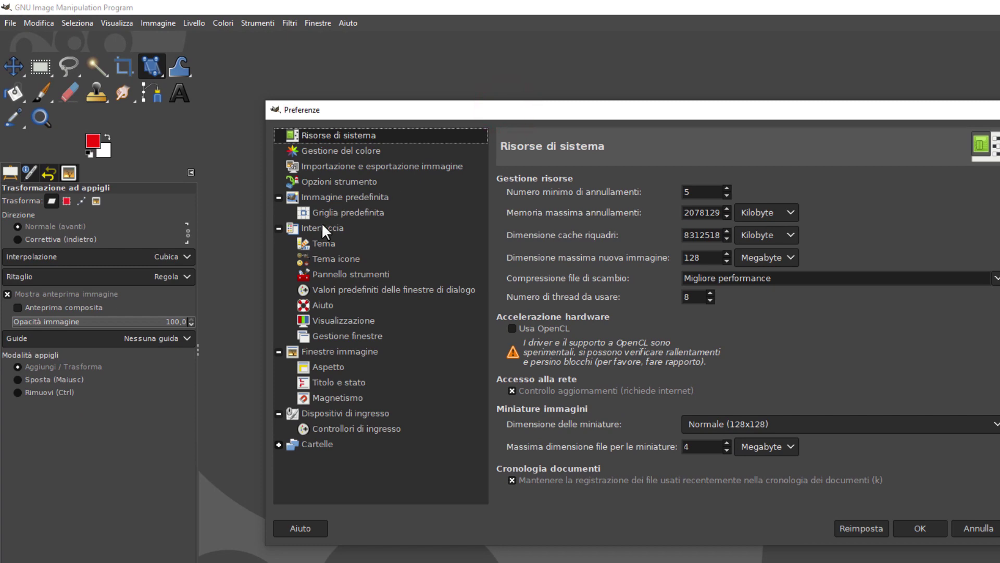
left_click(330, 274)
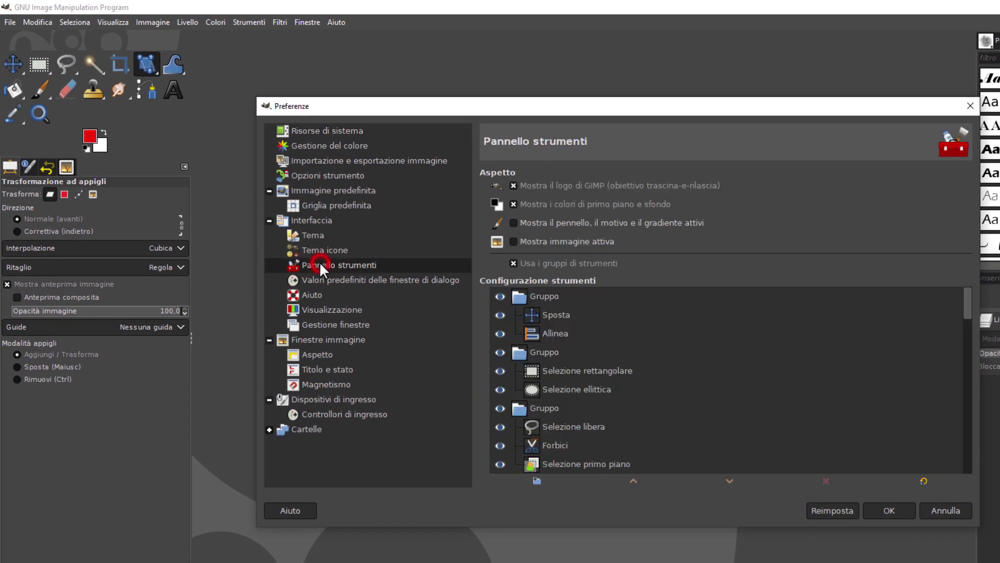
left_click_drag(537, 108, 526, 77)
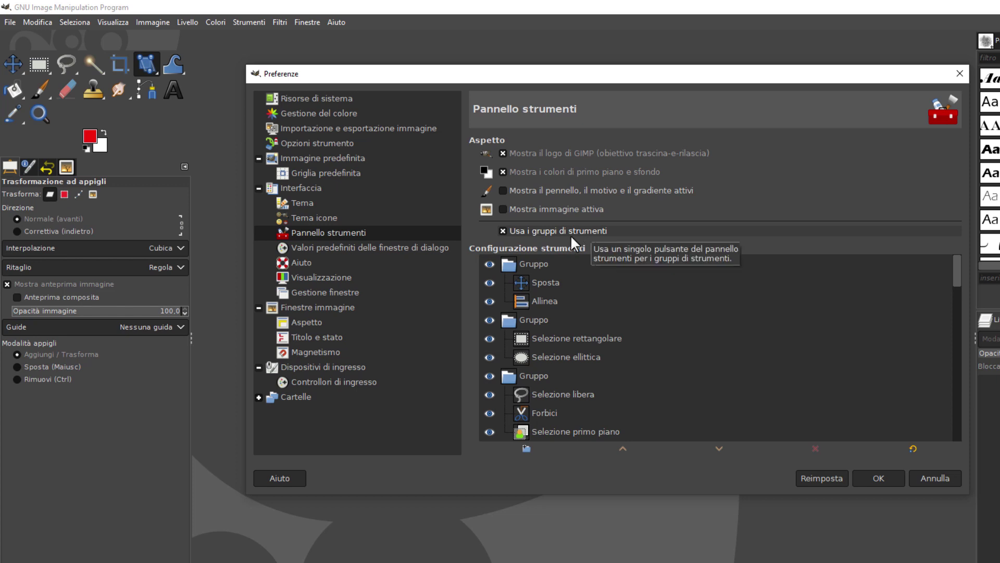
scroll(565, 352, "down", 3)
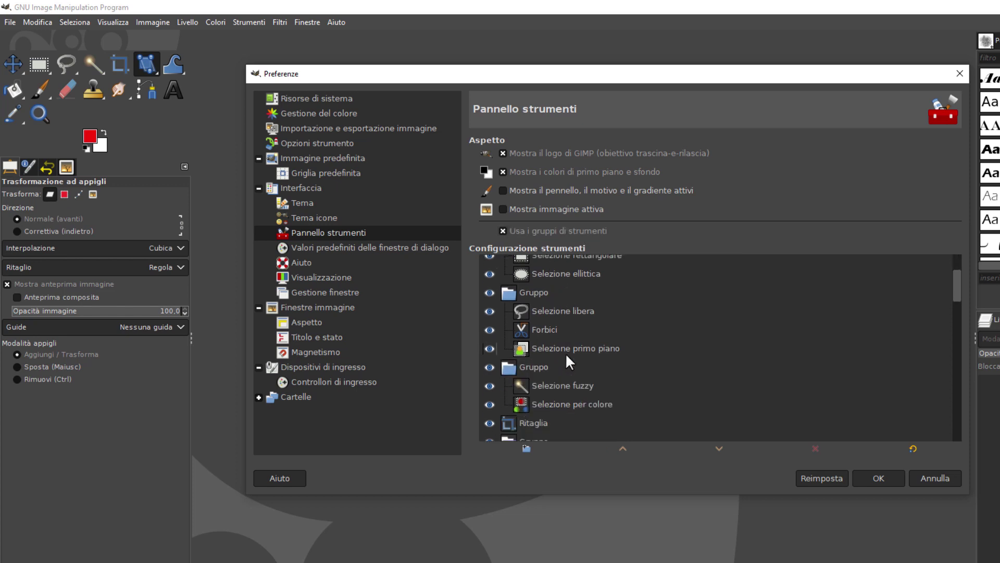
scroll(569, 345, "up", 2)
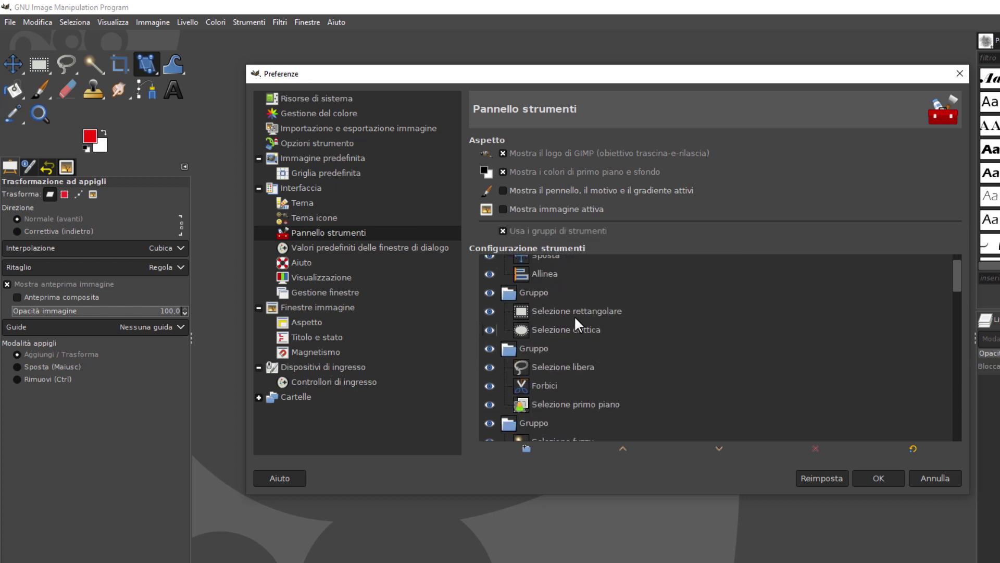
scroll(546, 308, "up", 1)
left_click(546, 308)
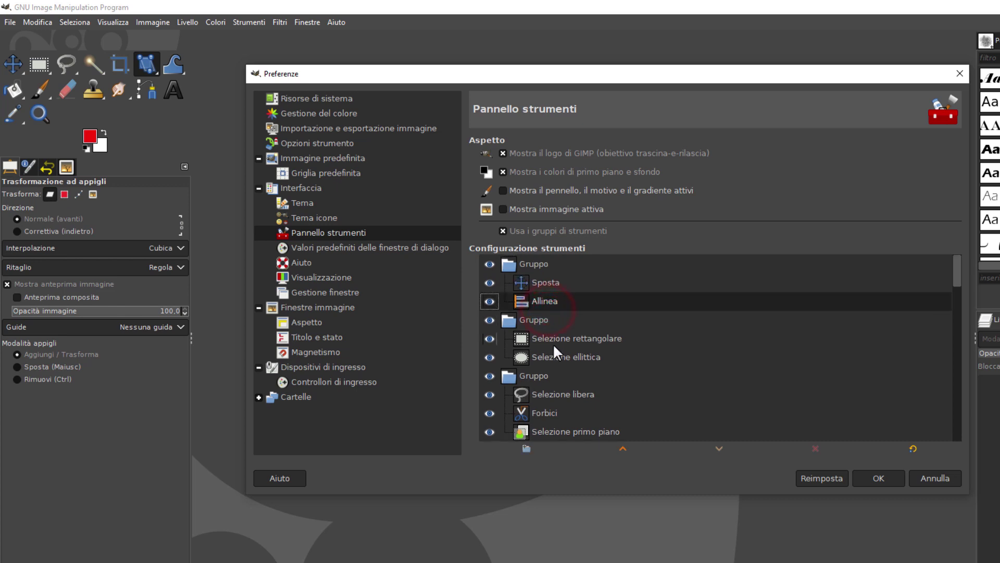
left_click_drag(545, 336, 542, 267)
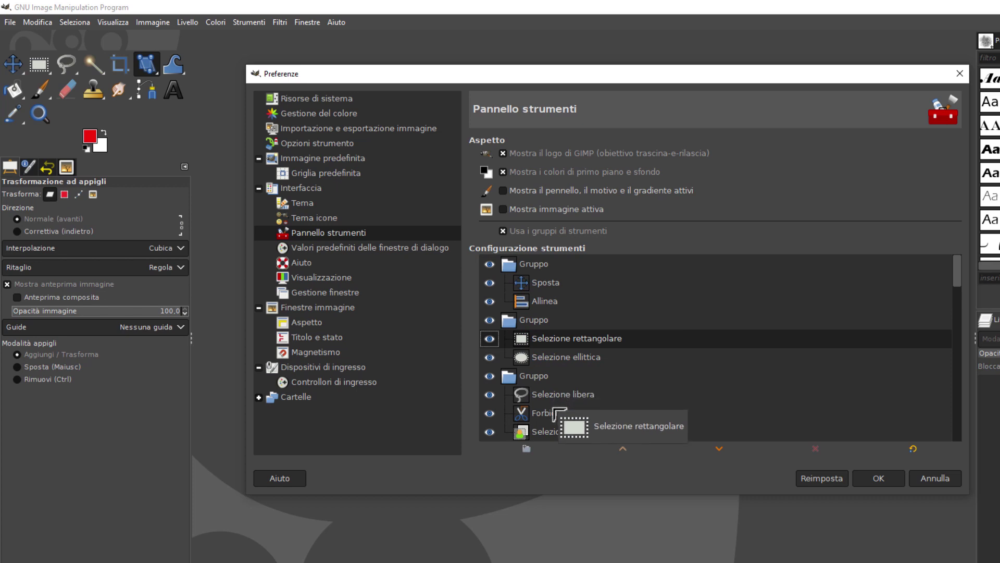
left_click_drag(542, 266, 553, 410)
scroll(558, 358, "down", 2)
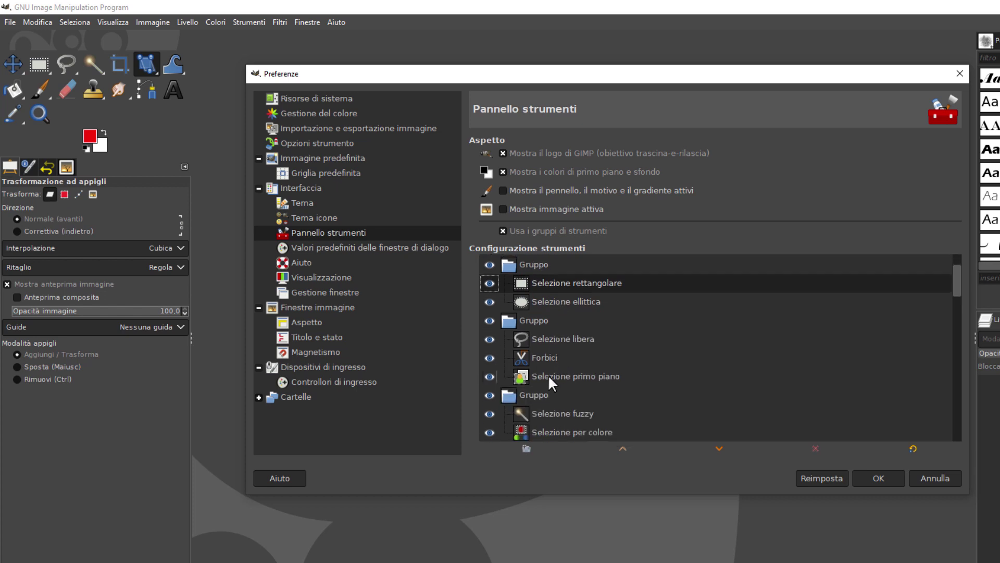
left_click_drag(548, 374, 547, 375)
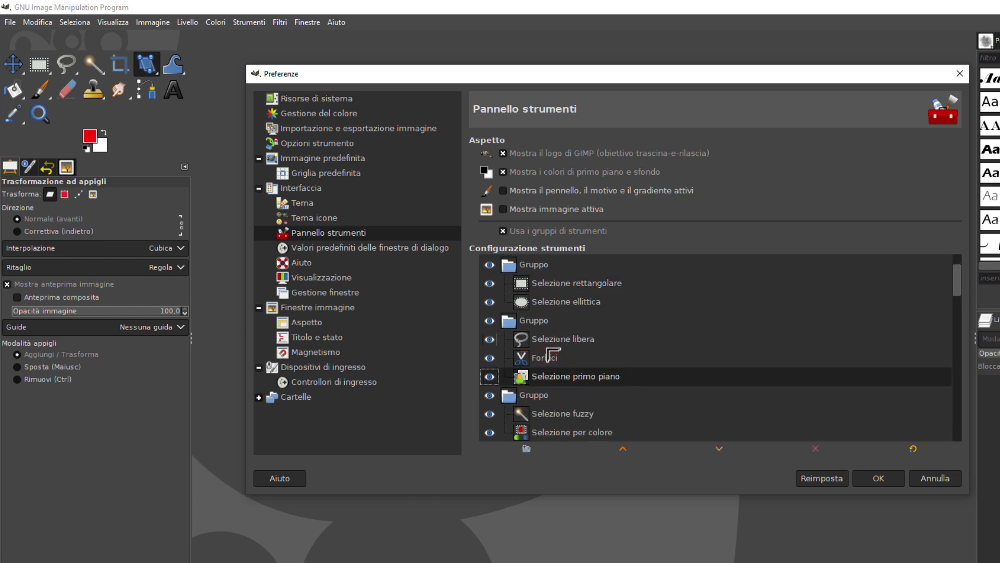
scroll(556, 379, "down", 2)
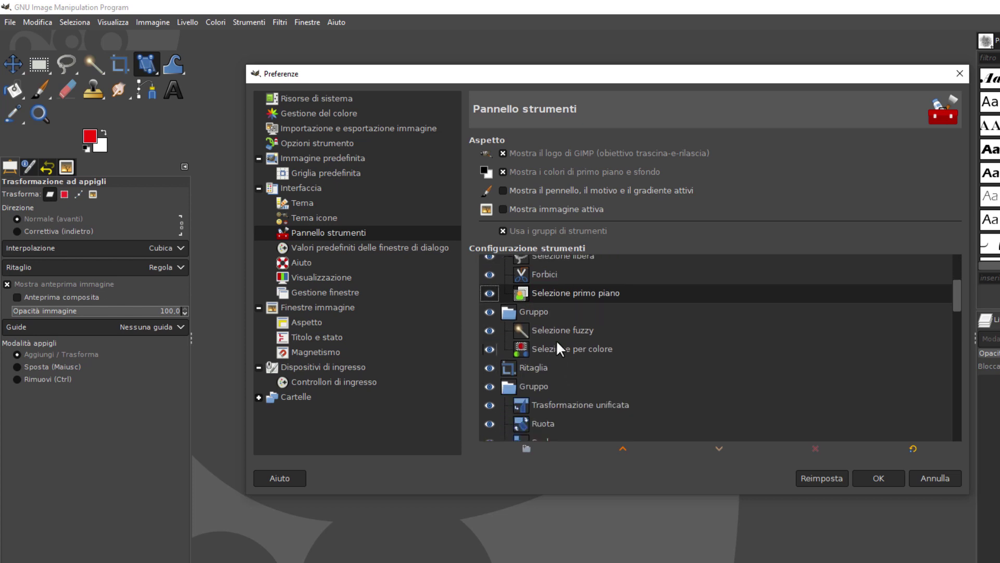
scroll(556, 340, "up", 3)
scroll(560, 304, "up", 1)
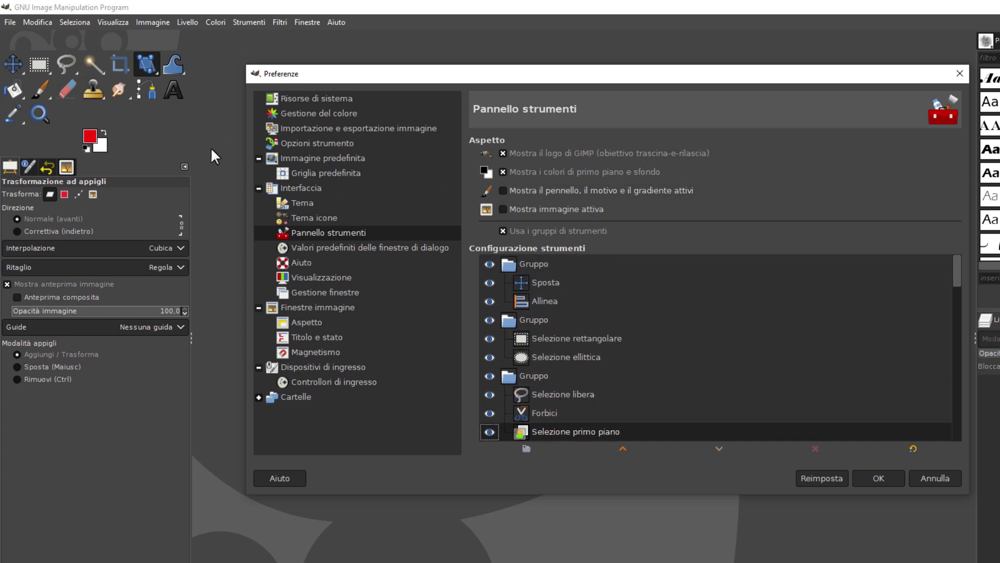
Step: Uncheck Usa i gruppi di strumenti and leave Mostra il logo di GIMP unchecked
left_click(502, 231)
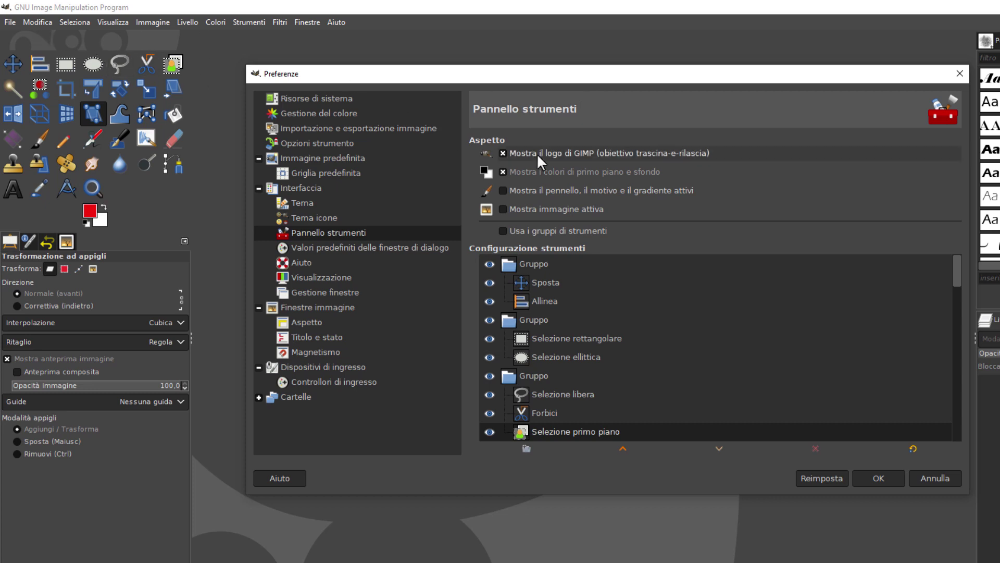
left_click(502, 151)
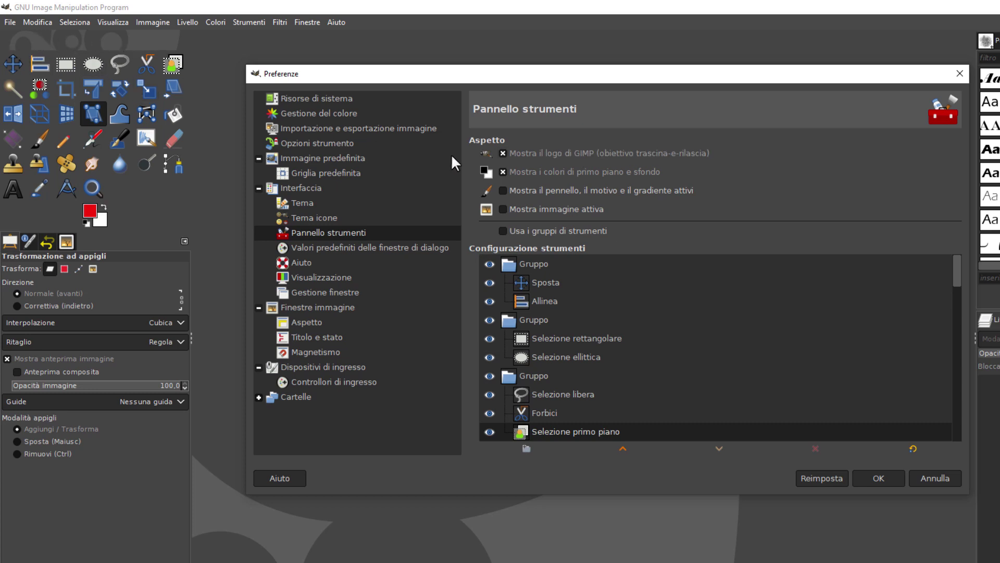
left_click(503, 153)
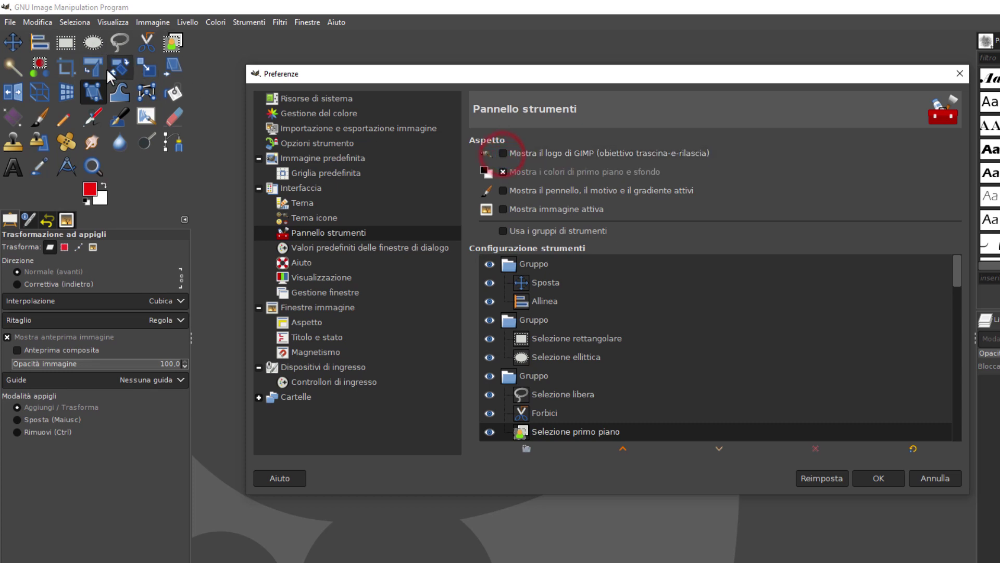
left_click(502, 150)
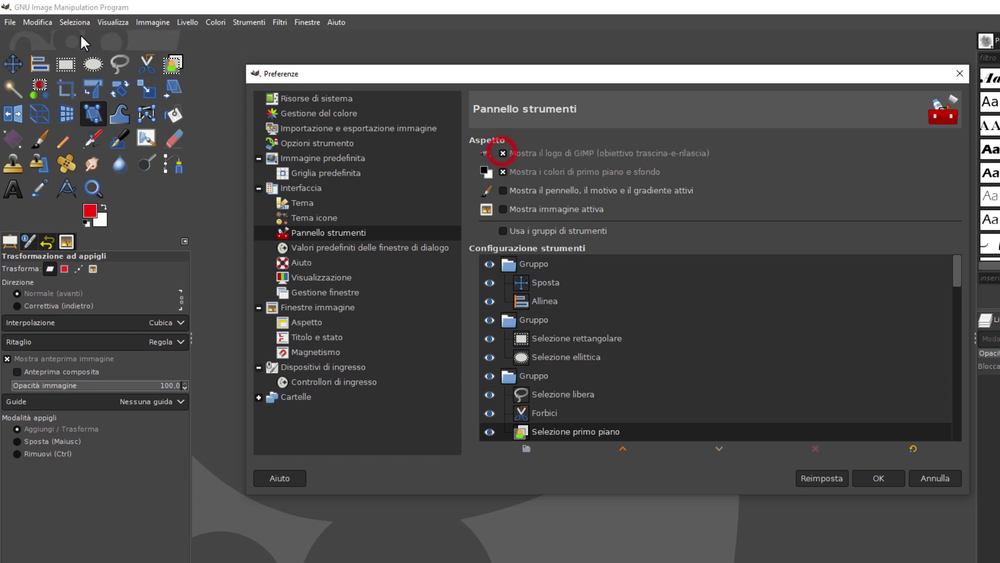
left_click(502, 151)
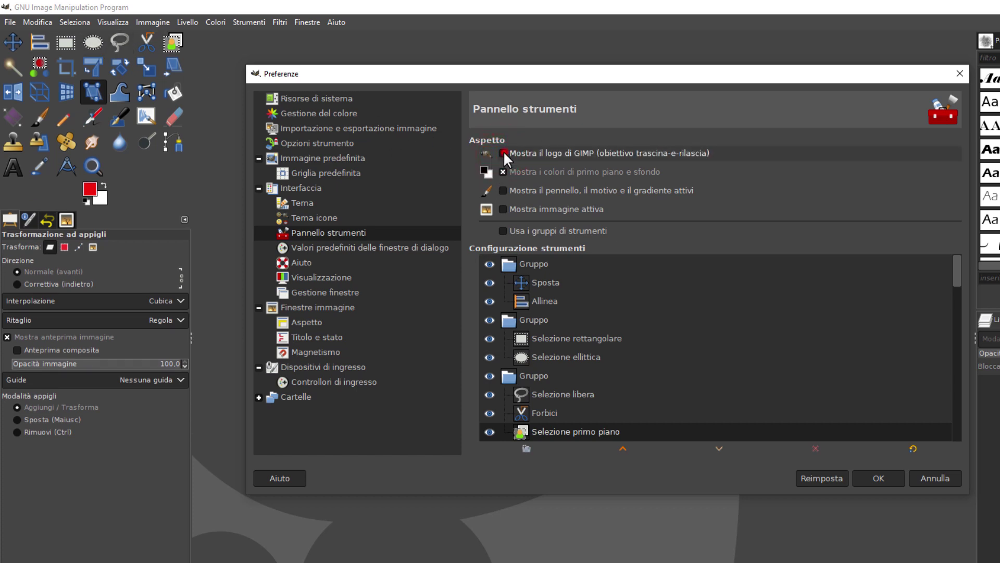
left_click(503, 151)
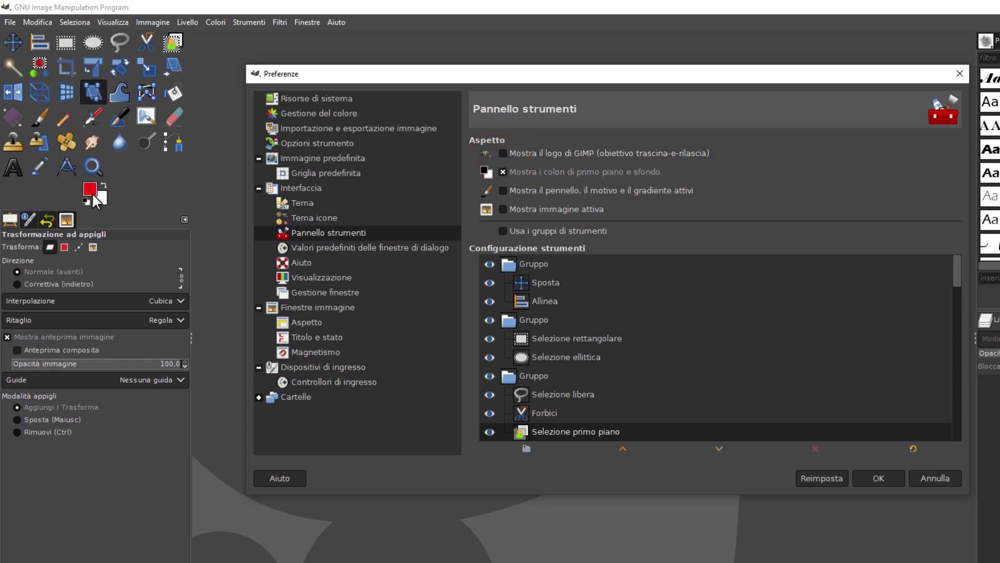
Step: Preview the toolbox colour swatches and brush/pattern/gradient options, leaving them as before
left_click(503, 172)
left_click(505, 172)
left_click(503, 190)
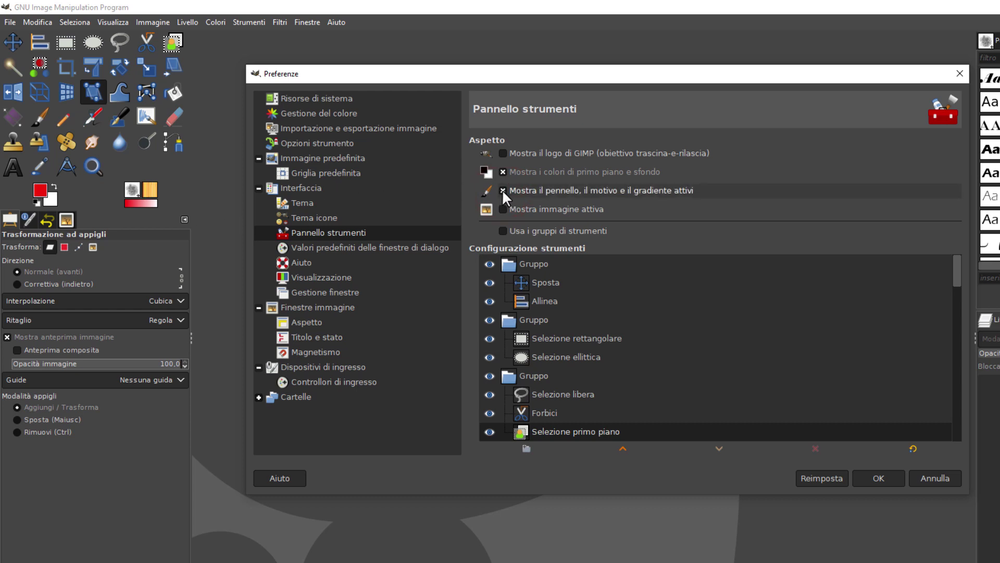
left_click(503, 190)
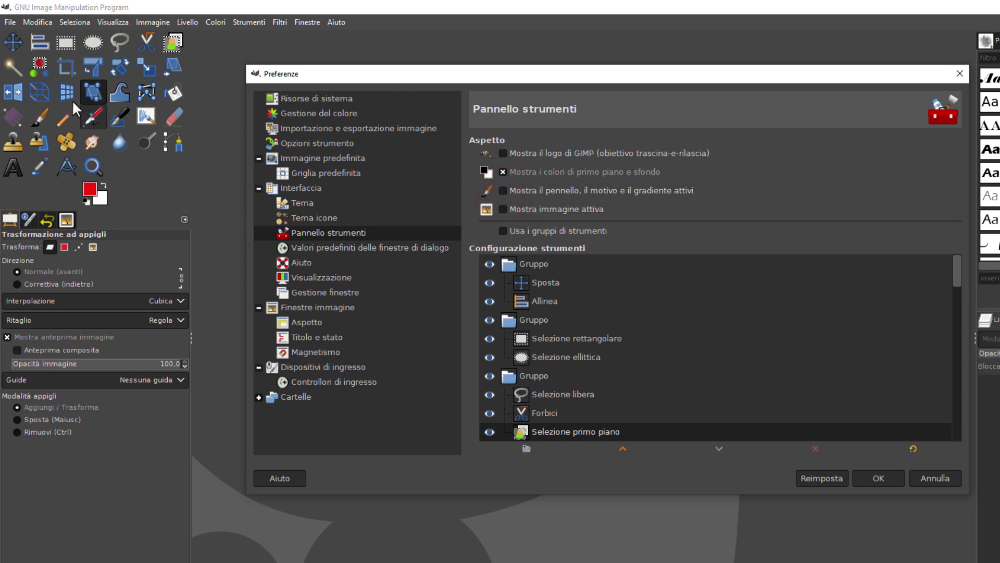
Step: Try tool grouping on and off, keeping it disabled, then go to Tema icone
left_click(503, 230)
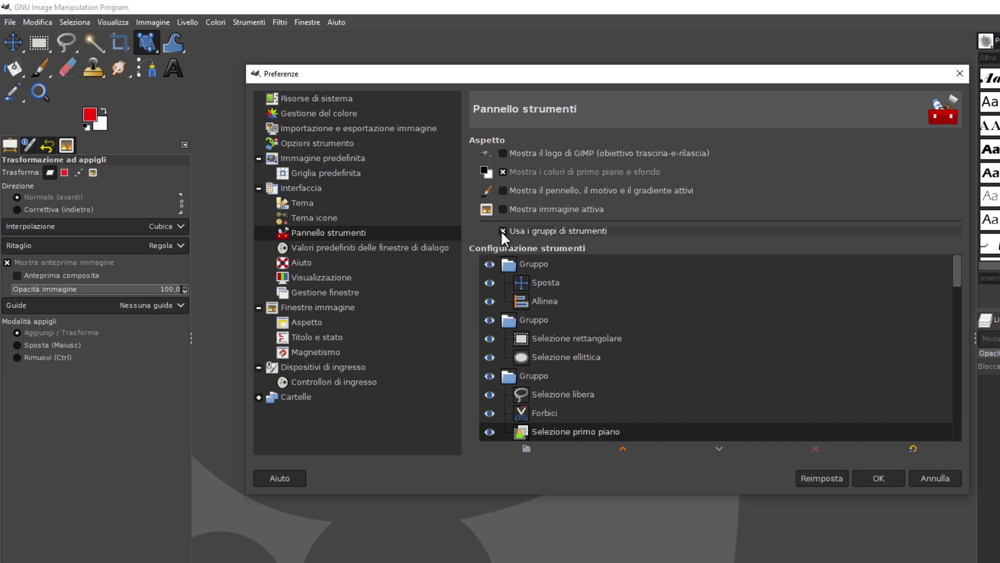
left_click(501, 230)
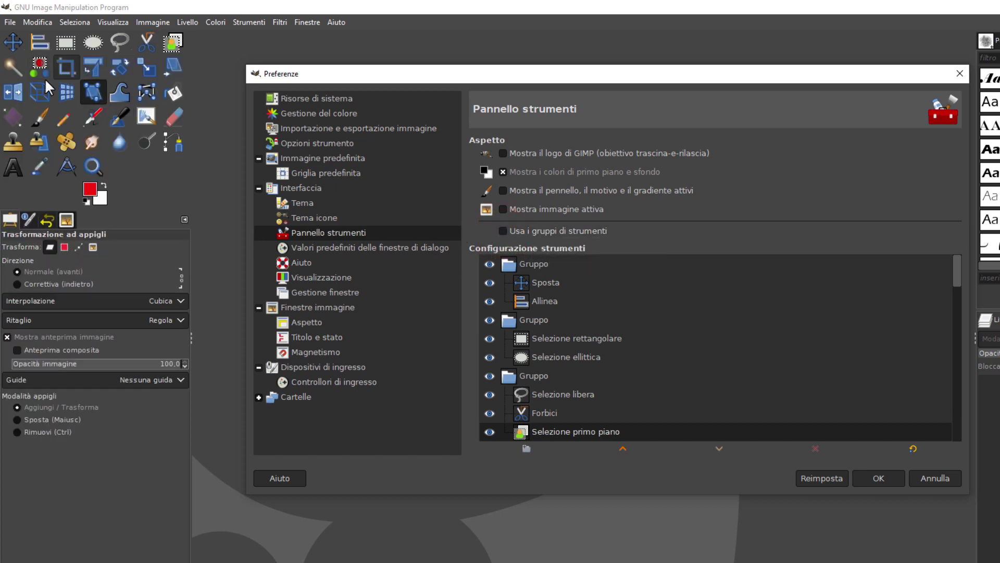
left_click(315, 219)
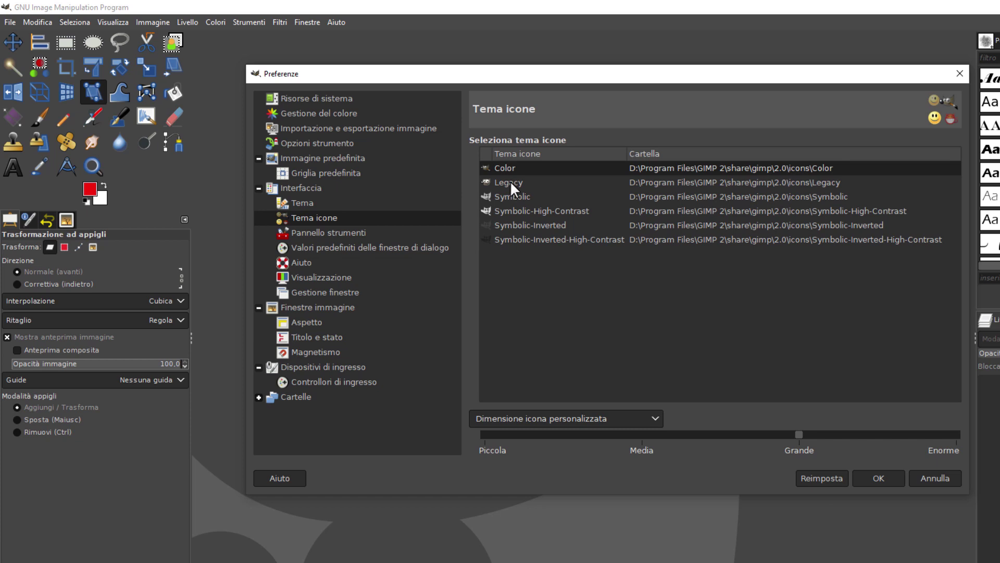
Step: Compare the Legacy, Symbolic-High-Contrast and Symbolic-Inverted icon themes, then reselect Color
left_click(511, 181)
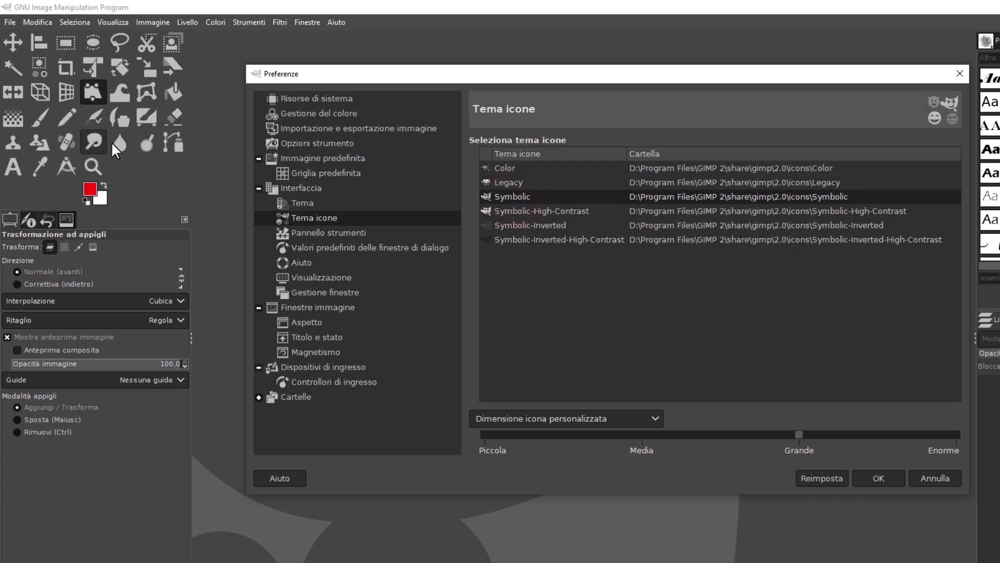
left_click(552, 210)
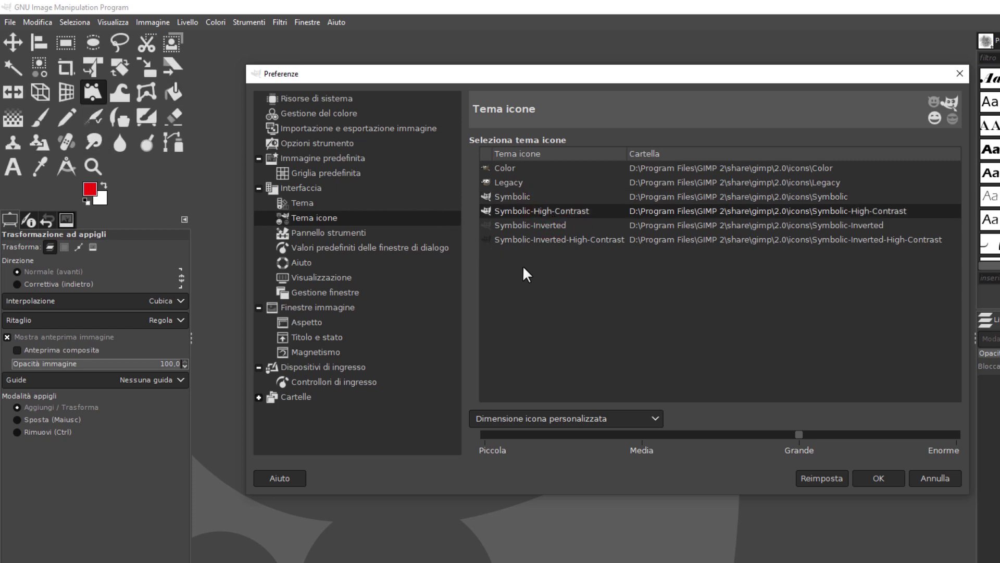
left_click(542, 227)
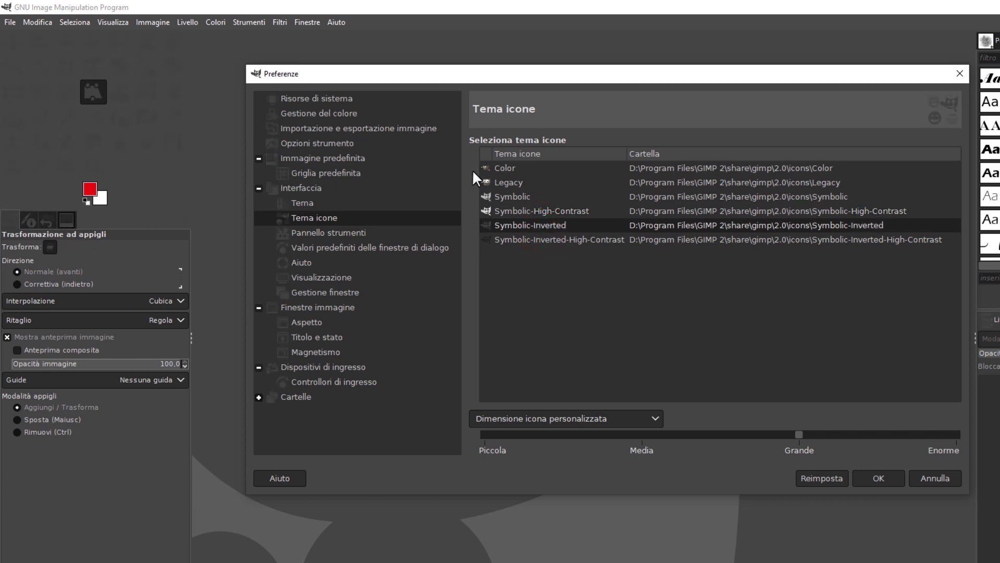
left_click(509, 167)
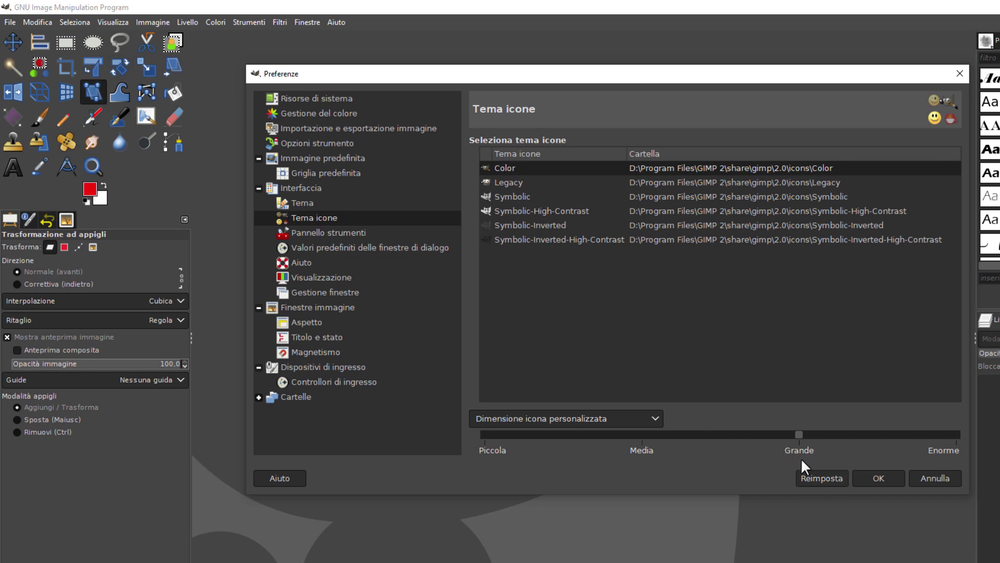
Step: Confirm Preferences with OK, keeping ungrouped tools and the Color icon theme
left_click(879, 480)
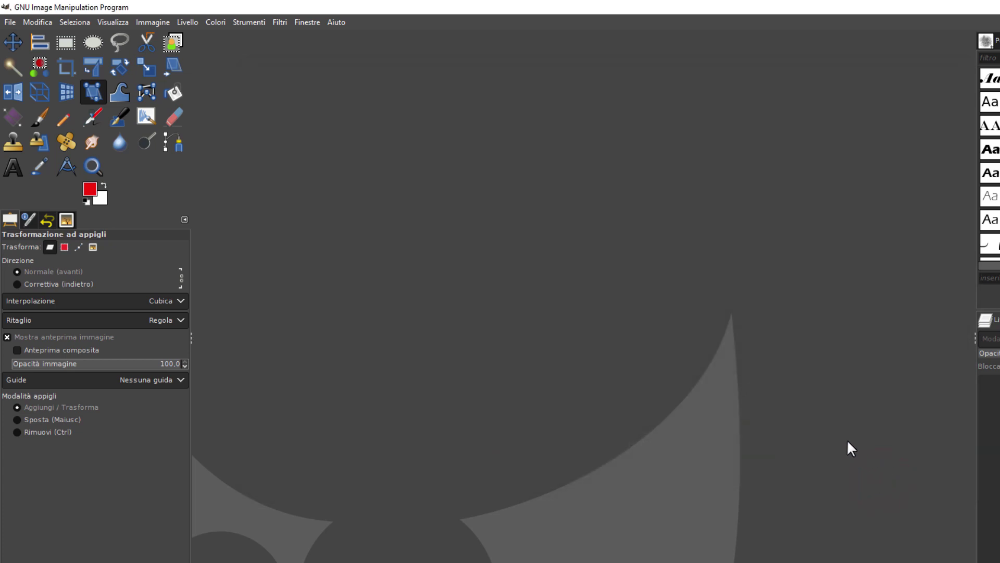